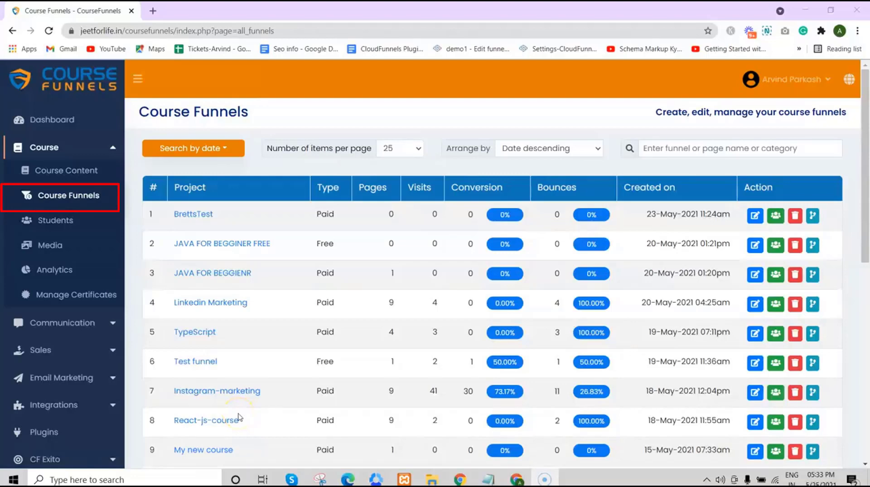
Step: Scroll to the Instagram-marketing funnel in the Course Funnels list and open its edit screen
scroll(239, 417, down, 3)
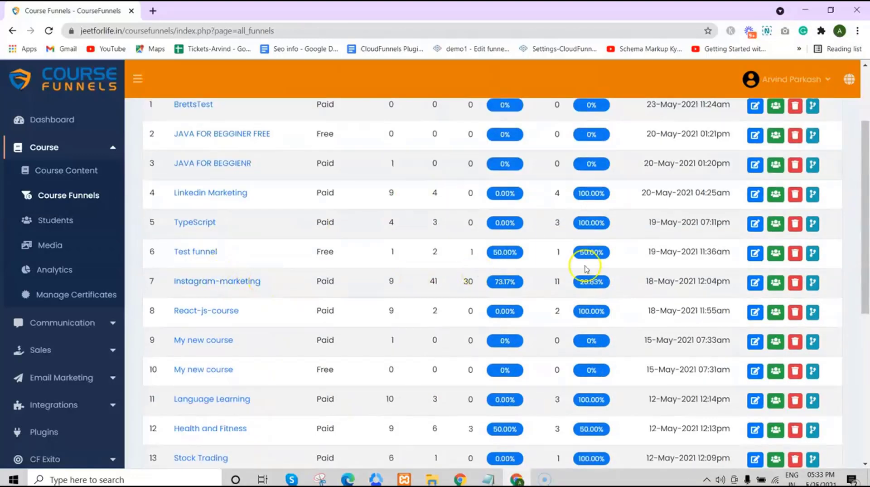
click(754, 283)
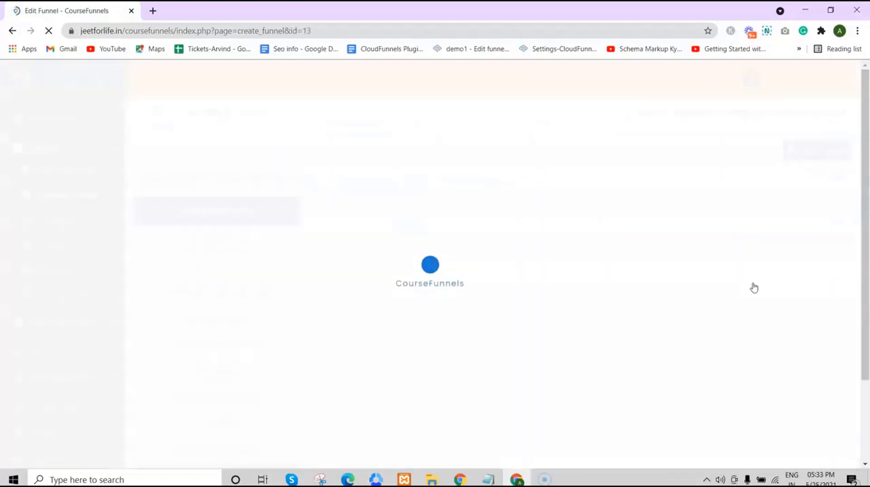
scroll(290, 290, down, 3)
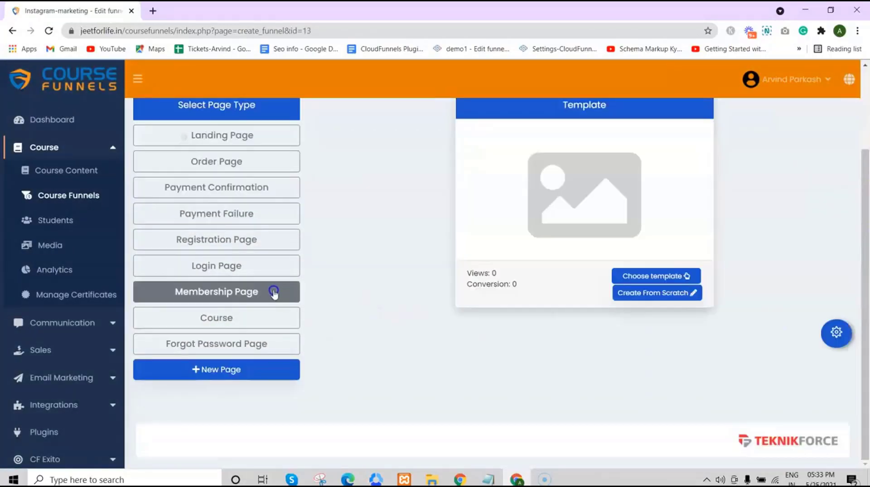
Step: Select the Membership page and open its template gallery showing Courses - Pro membership and Smart membership
click(292, 292)
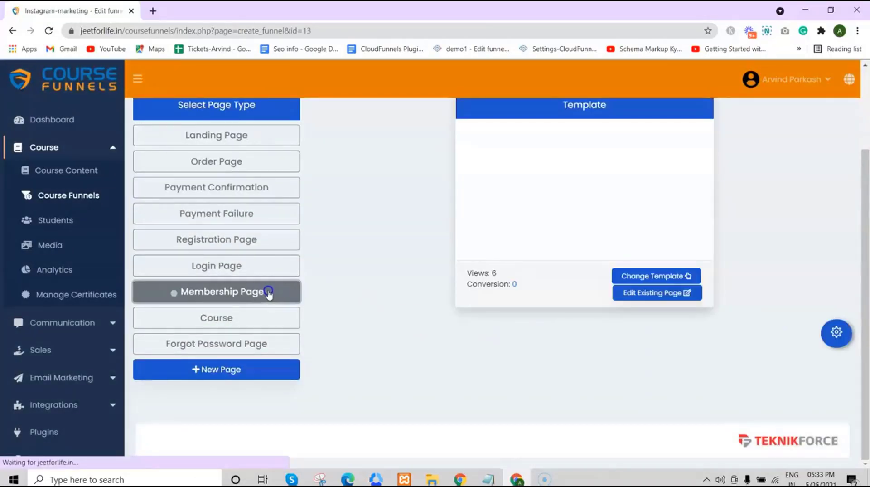
click(665, 276)
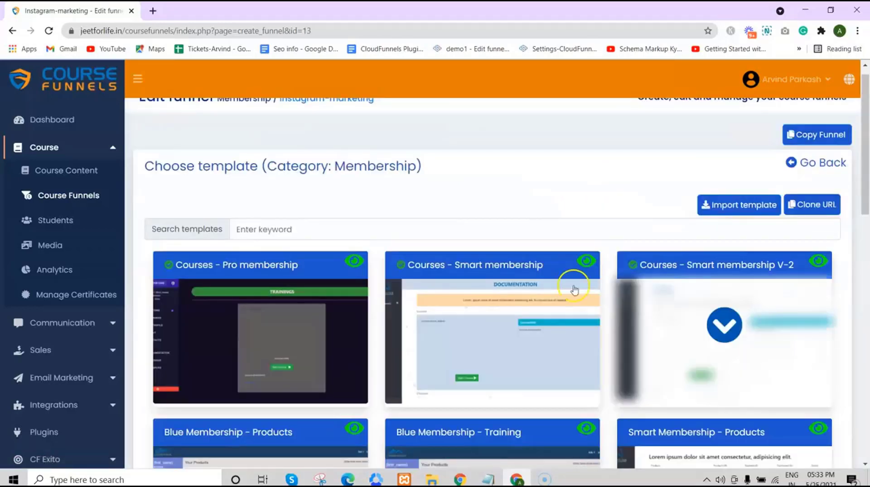
scroll(866, 187, down, 1)
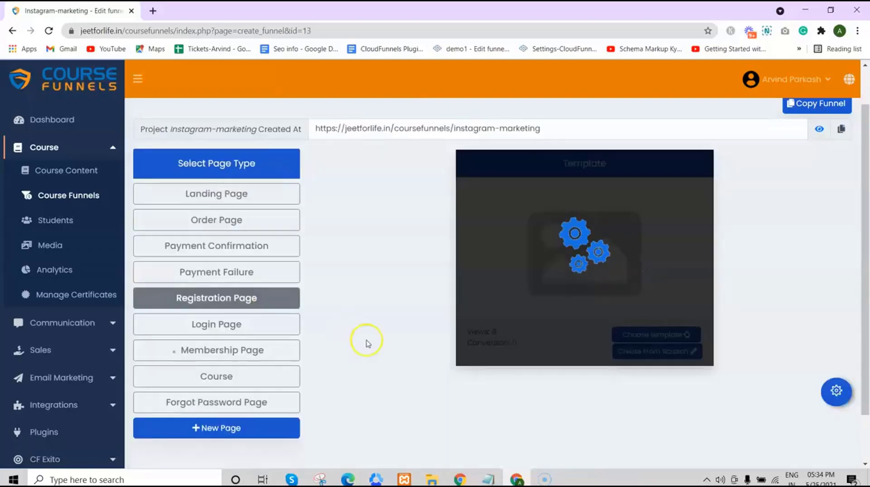
Step: Go back to the funnel's pages and open the live Membership page via Visit Page
click(252, 346)
right_click(252, 346)
click(269, 312)
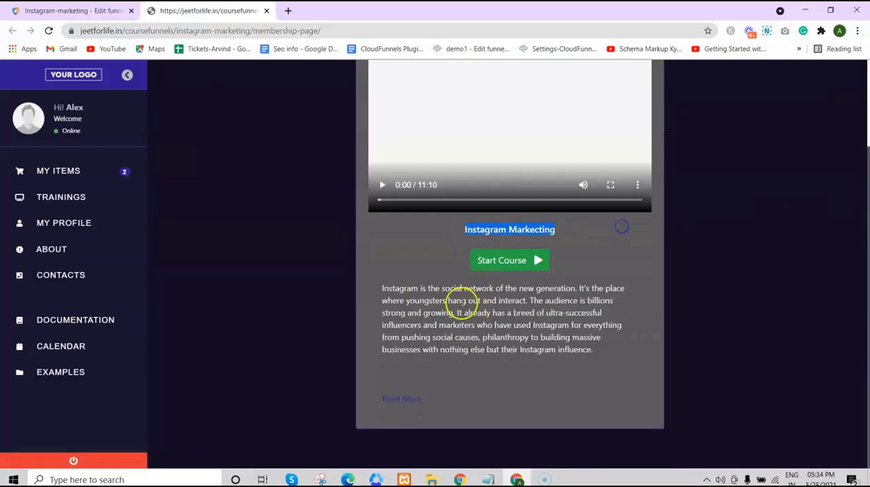
Step: Inspect the live membership page's description and TRAININGS heading, then return to the Edit funnel tab
drag(383, 286, 624, 338)
drag(866, 267, 866, 203)
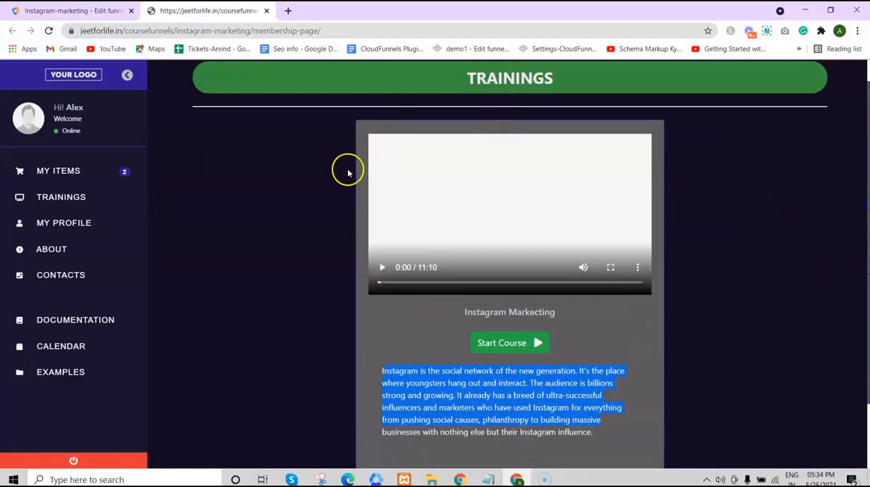
drag(471, 84, 565, 80)
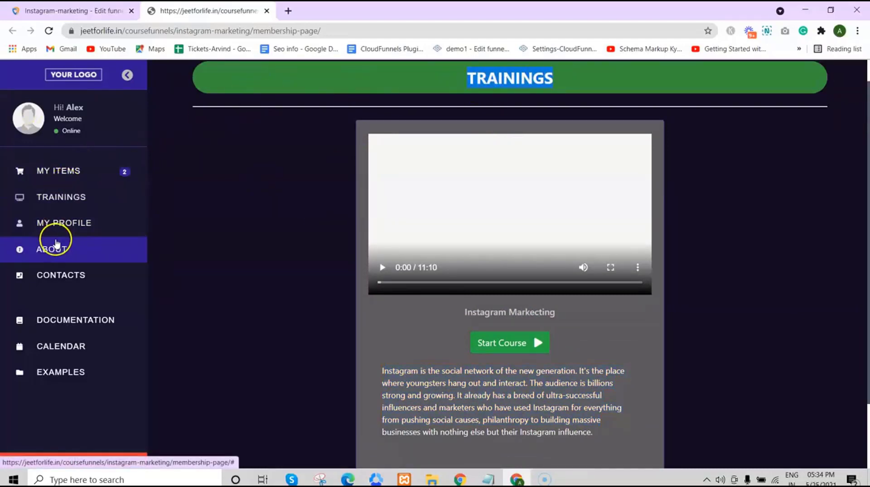
click(128, 75)
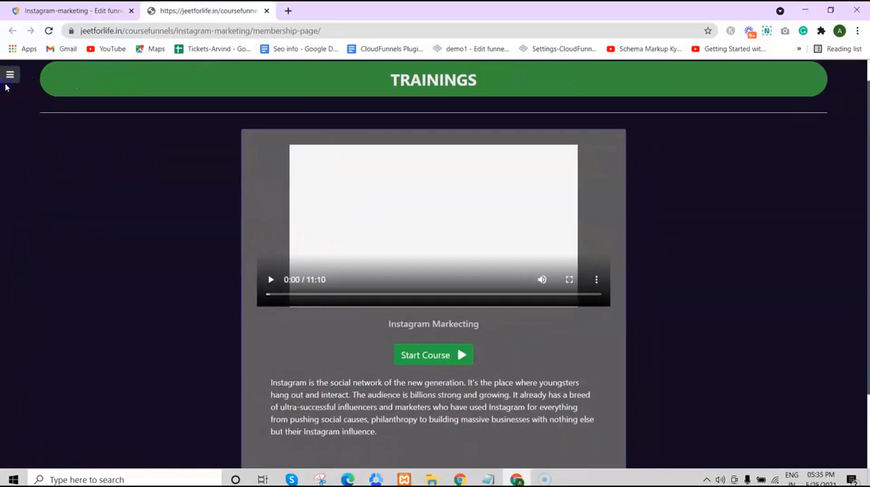
click(7, 74)
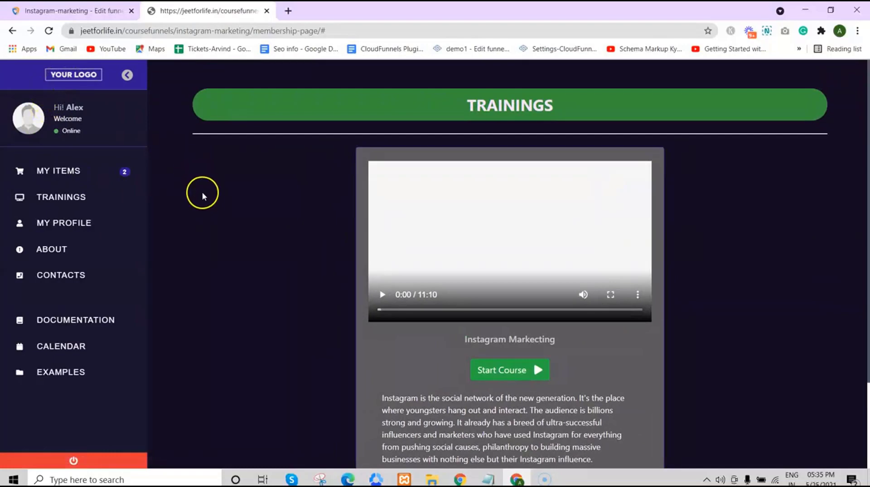
key(ctrl+shift+Tab)
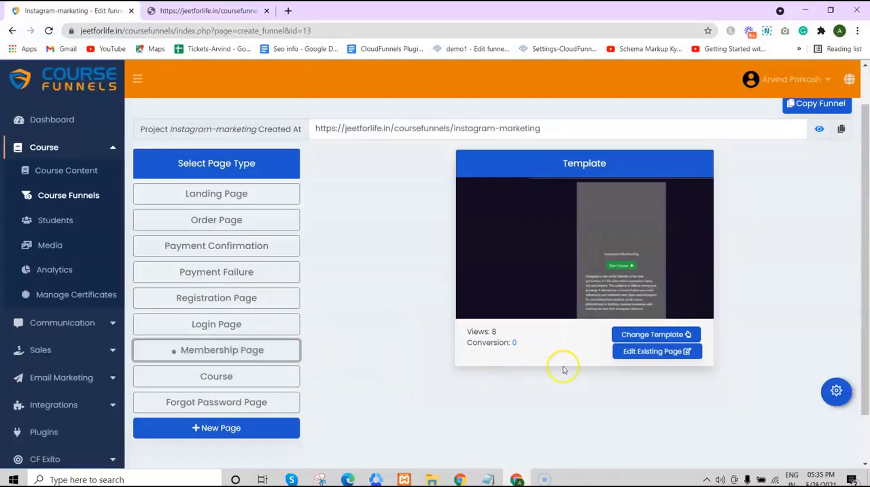
click(624, 353)
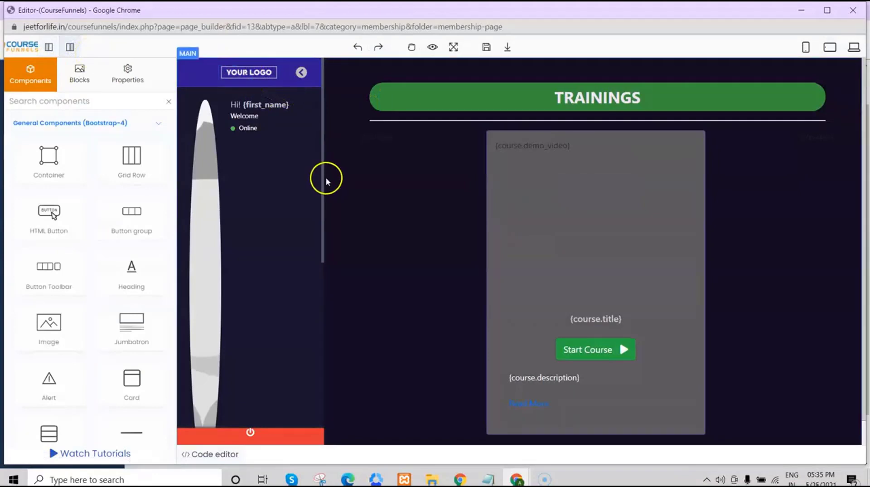
drag(322, 189, 331, 371)
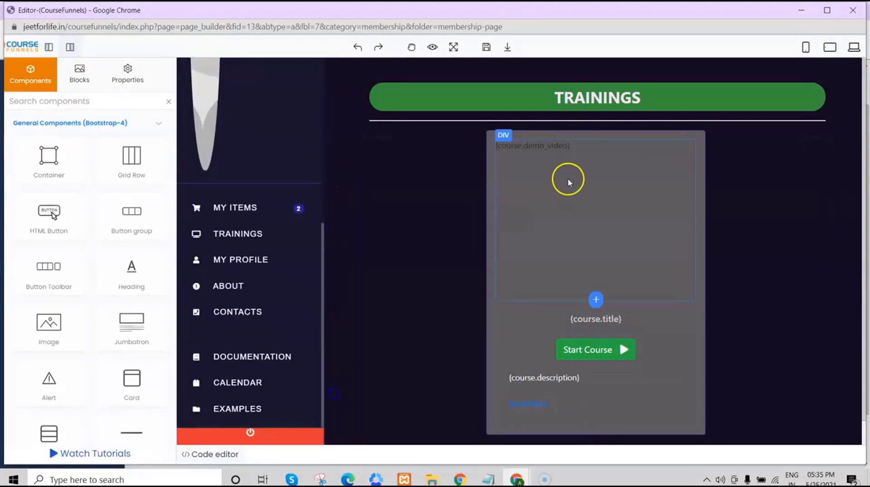
click(593, 98)
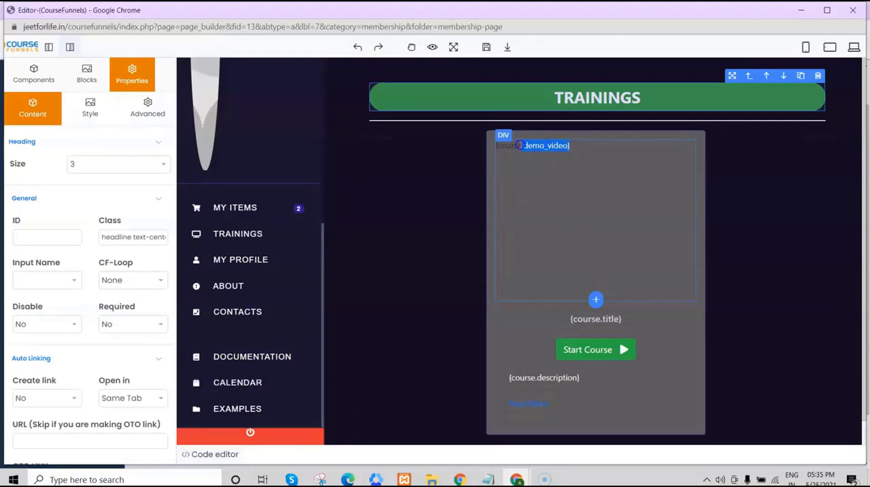
click(500, 145)
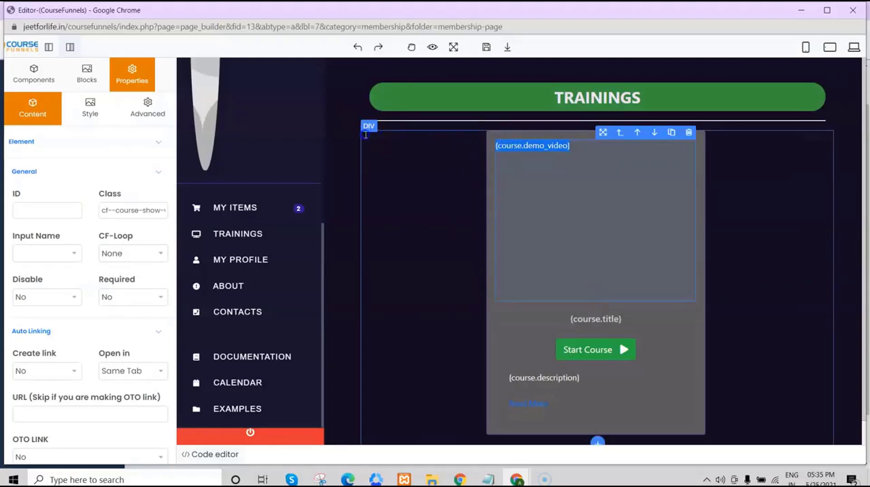
click(534, 245)
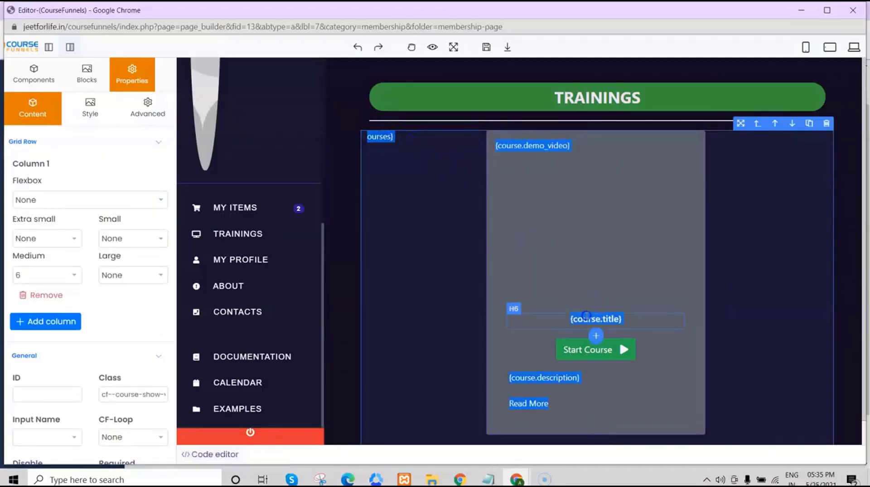
click(587, 317)
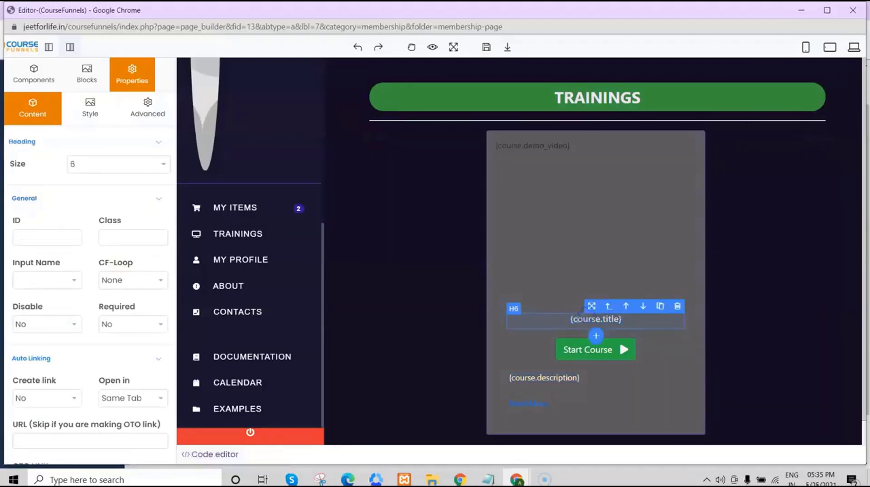
click(541, 378)
click(853, 9)
click(504, 92)
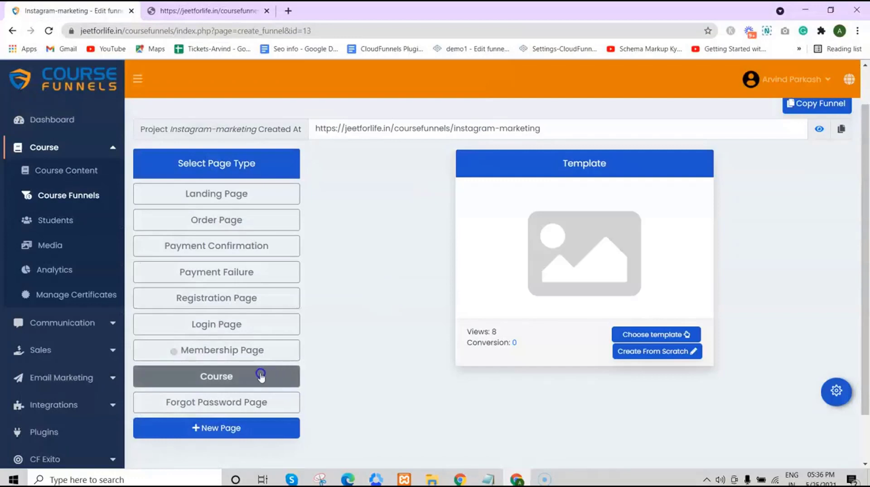
Step: Select the Course page type so its template preview with About This Course sections loads
click(243, 377)
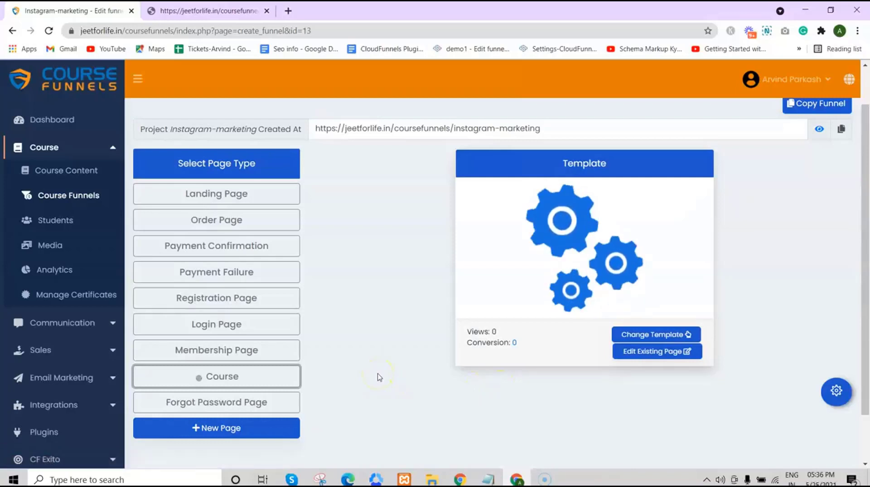
click(281, 381)
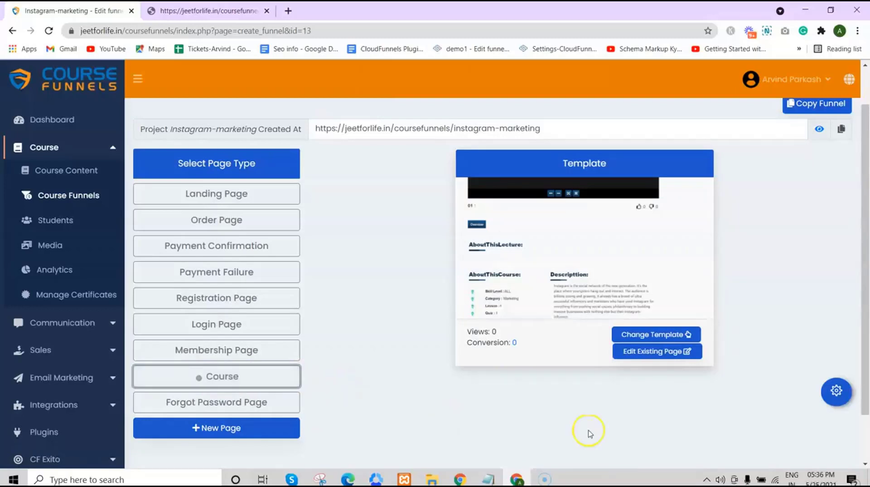
Step: Set the Course page category to Course, link the Instagram Marcketing course, and save settings
click(829, 394)
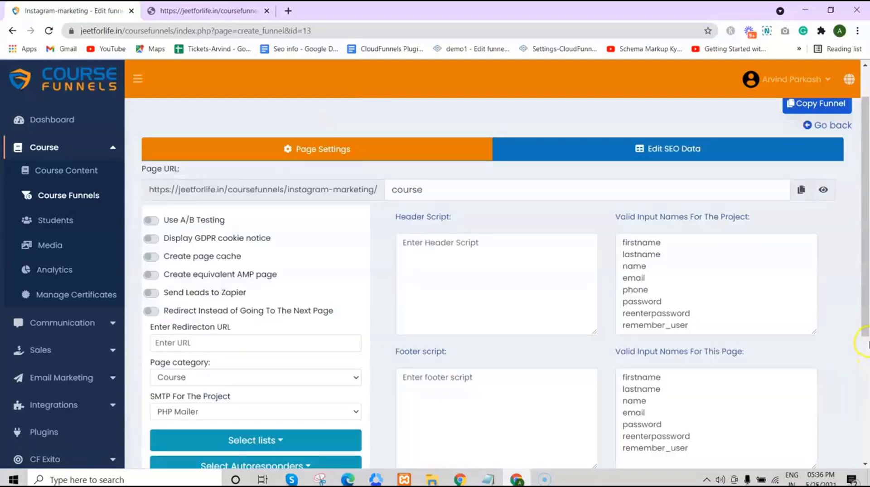
scroll(499, 272, down, 5)
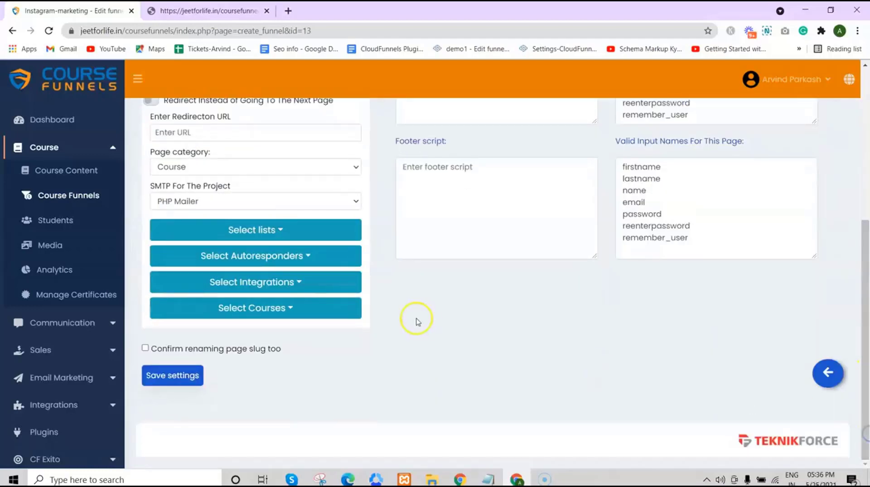
click(215, 166)
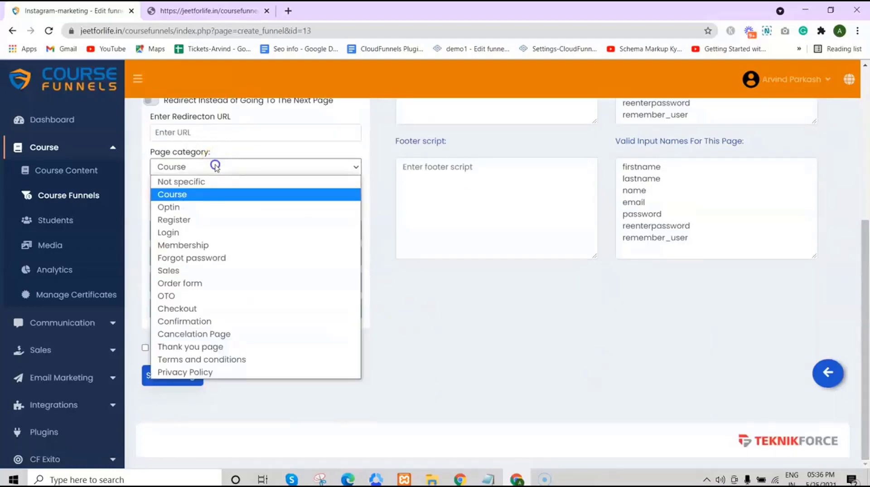
click(185, 196)
click(260, 307)
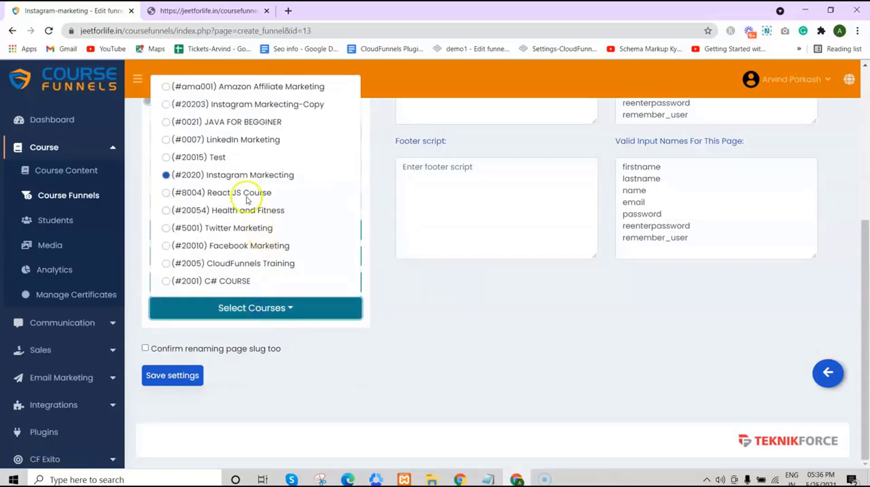
click(180, 379)
Step: Return to the page overview and open the Course template gallery (Blank Template, Smart Course, Blue course)
click(568, 371)
click(827, 372)
click(636, 277)
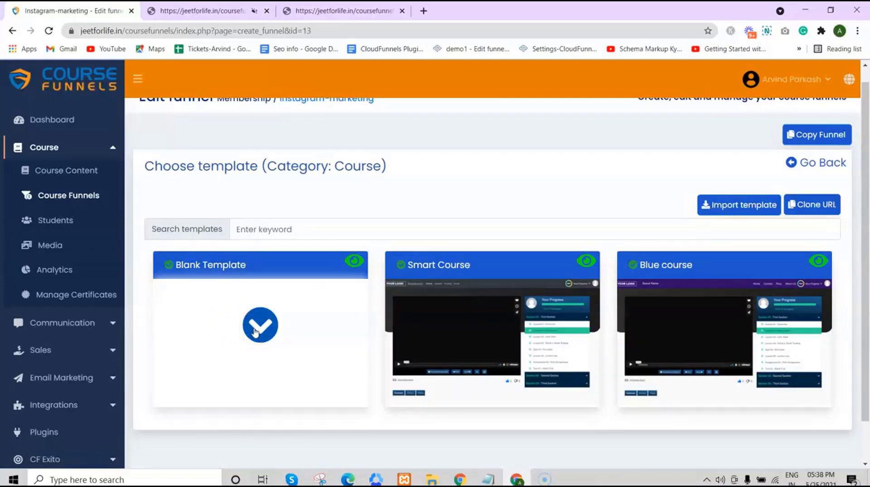
Step: Open the Instagram Marcketing course's settings from Course Content in a new tab, then return to the funnel
right_click(65, 172)
click(81, 179)
key(ctrl+Tab)
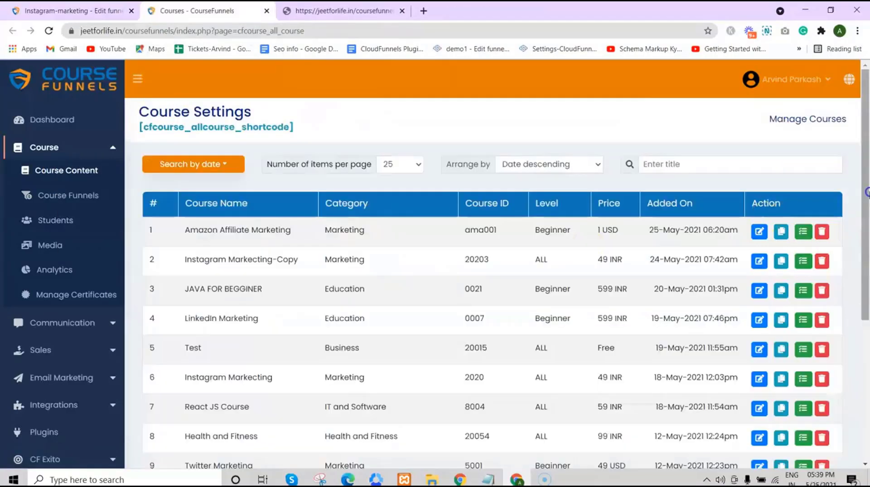
scroll(220, 239, down, 3)
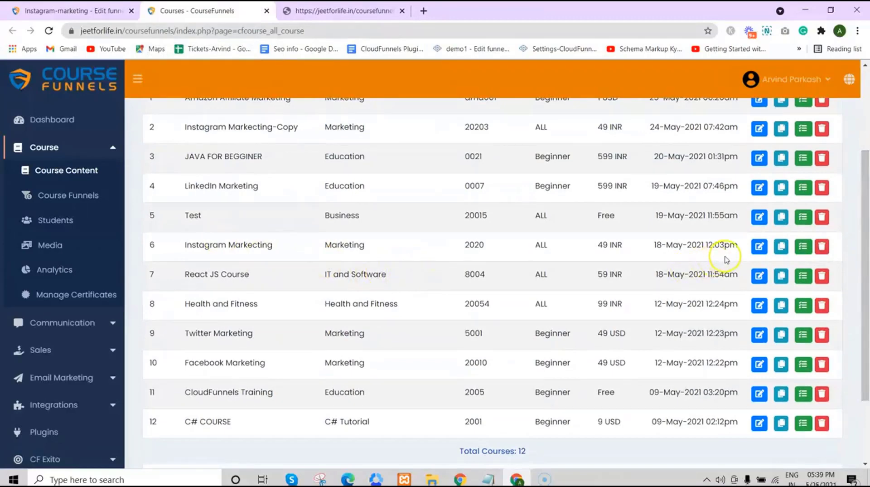
click(758, 247)
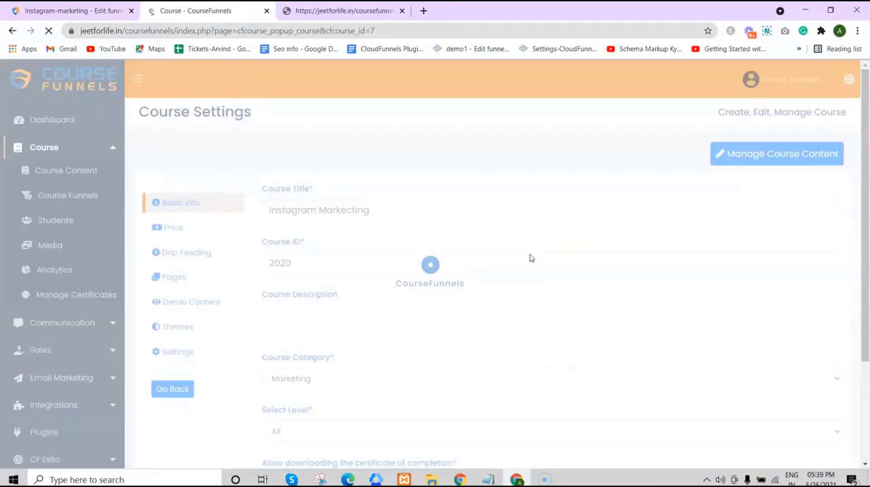
click(198, 348)
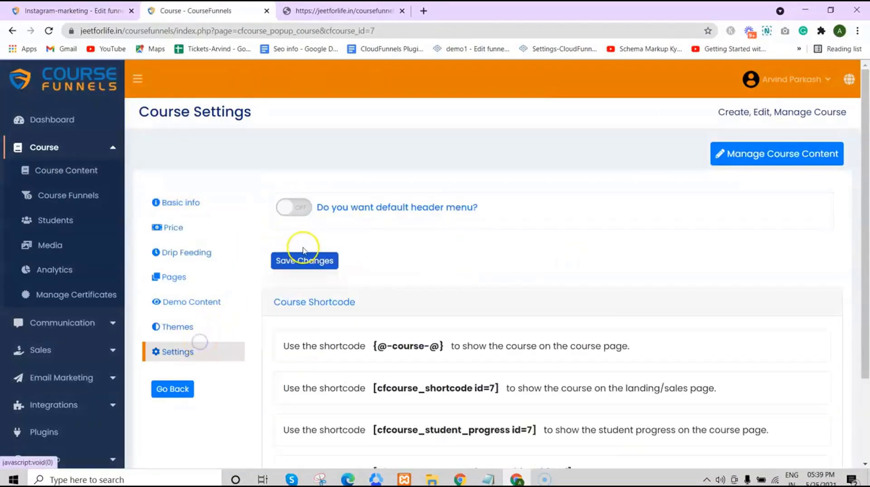
key(ctrl+shift+Tab)
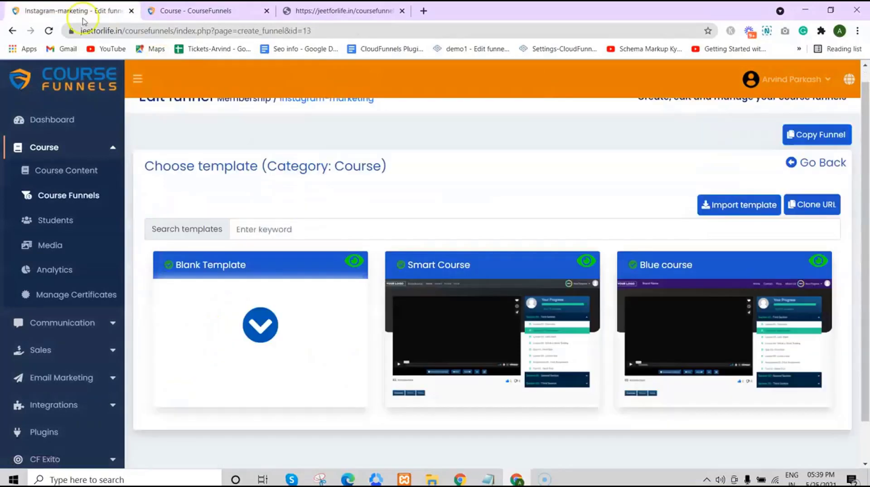
Step: Turn on the course's default header menu and save the change
key(ctrl+Tab)
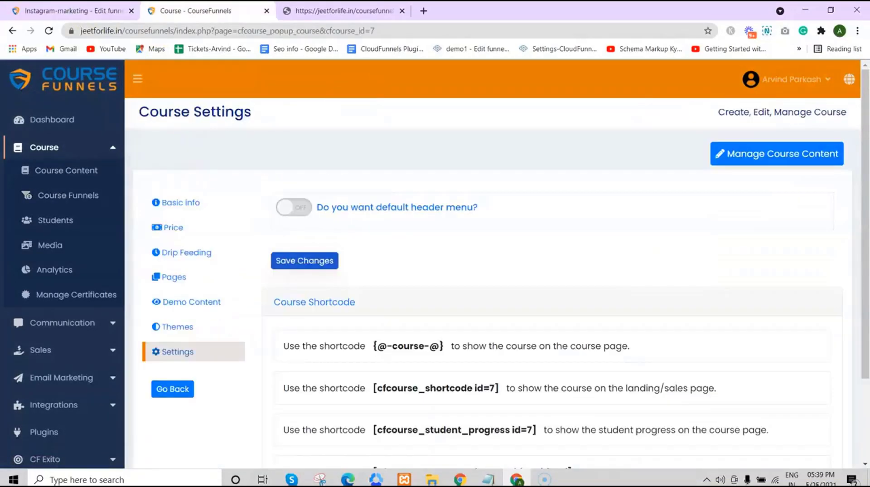
drag(329, 209, 497, 224)
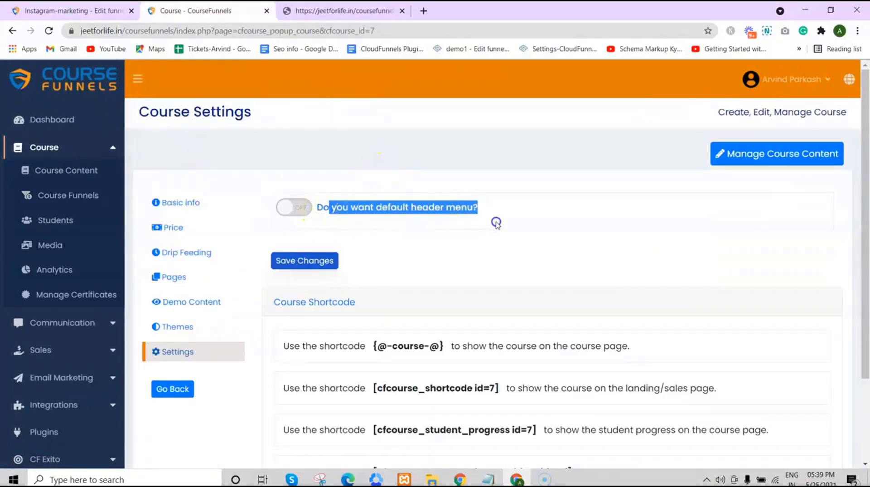
click(299, 208)
click(307, 259)
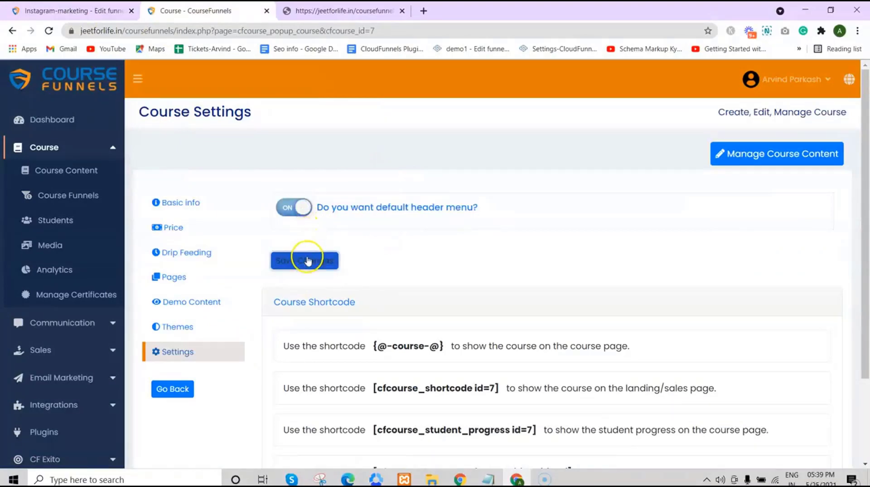
Step: Go back to the funnel and view the live Course page in a new tab
key(alt+Left)
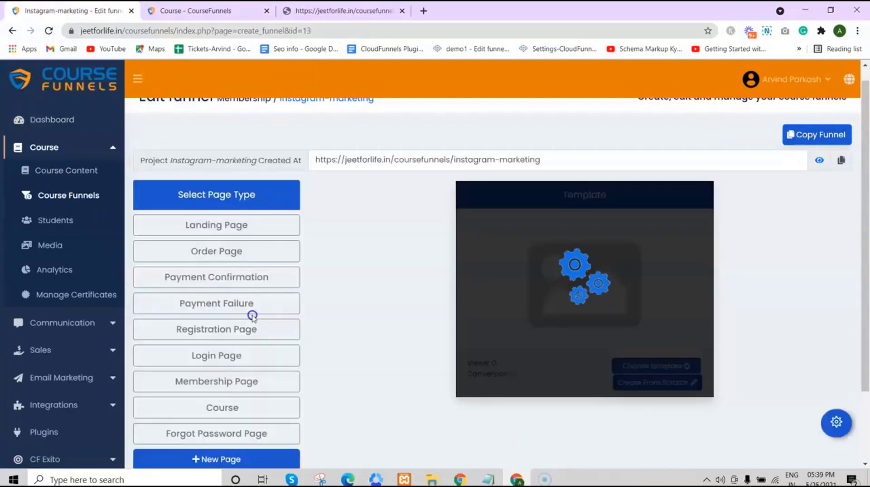
click(198, 407)
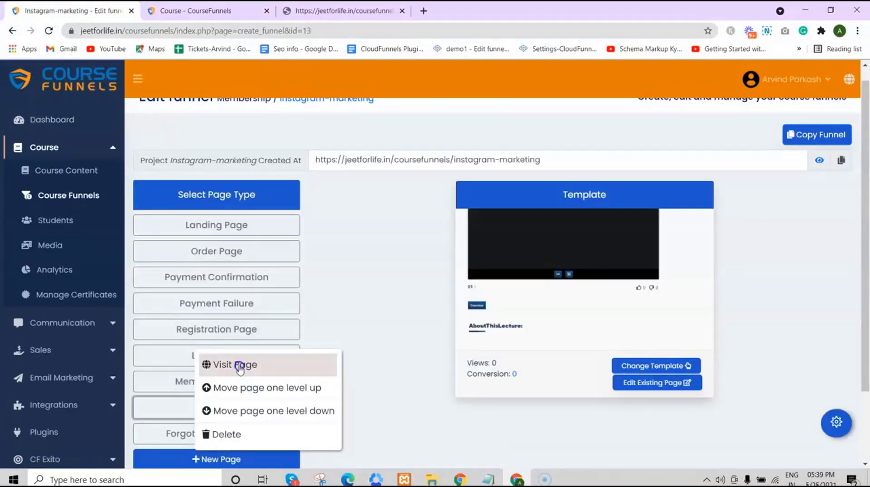
click(239, 367)
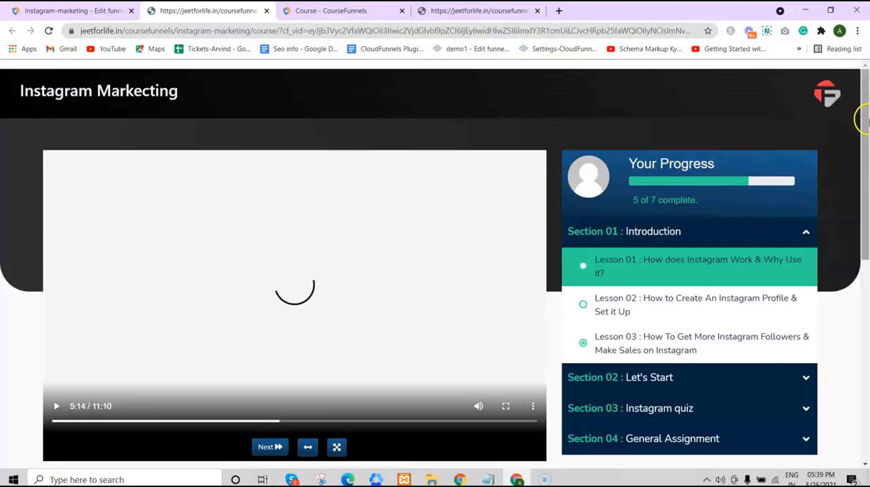
mouse_move(866, 119)
mouse_down()
mouse_move(867, 358)
mouse_move(866, 115)
mouse_up()
drag(867, 83, 867, 102)
Step: Turn the default header menu back off in the course settings and save
key(ctrl+Page_Up)
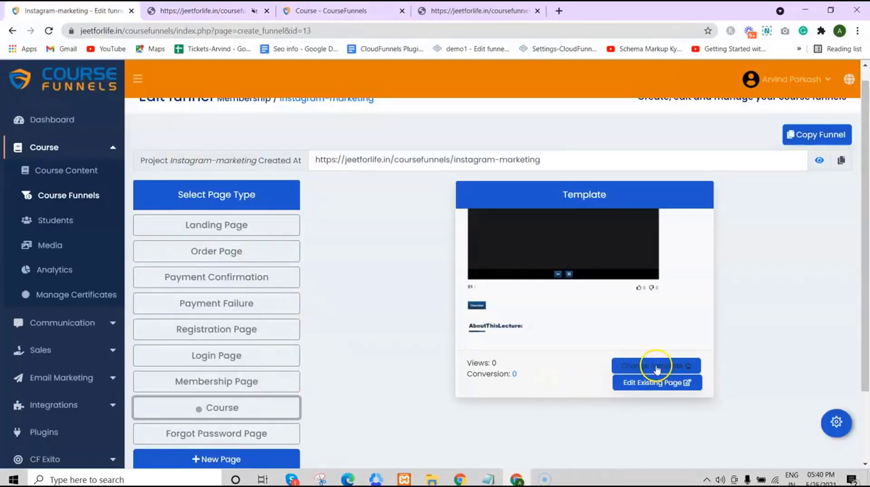
click(656, 366)
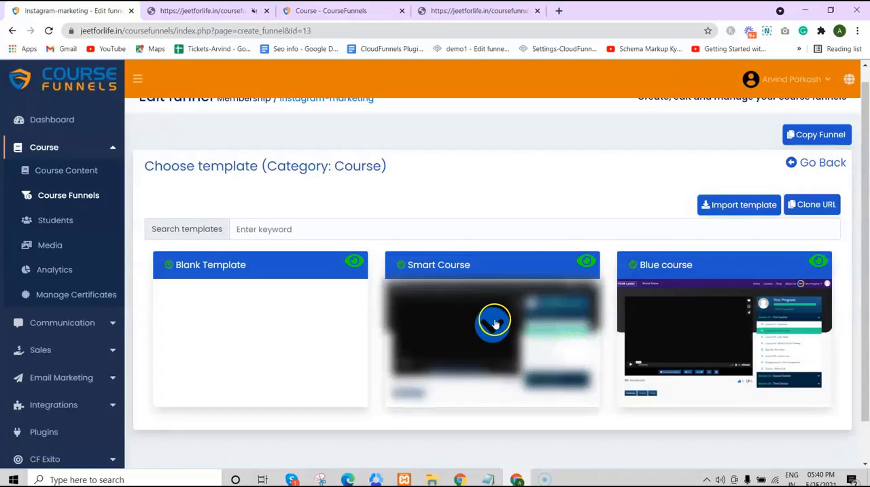
key(ctrl+Page_Down)
key(ctrl+Page_Down)
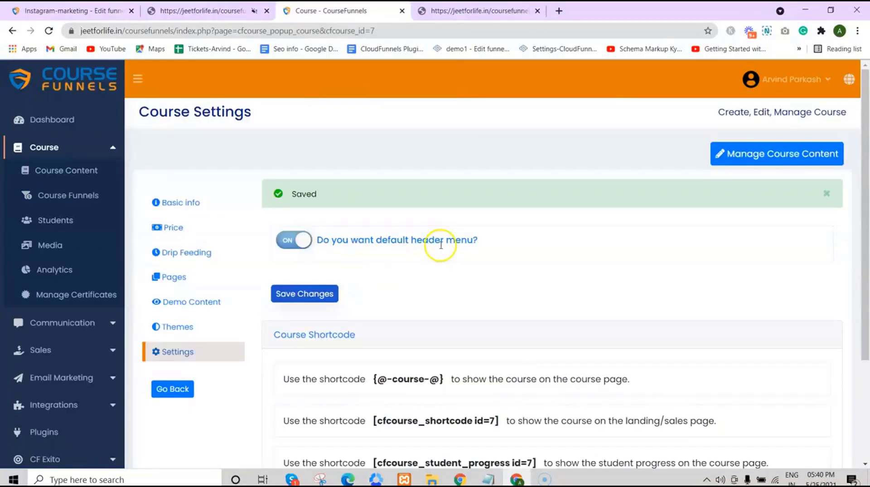
click(304, 242)
click(308, 292)
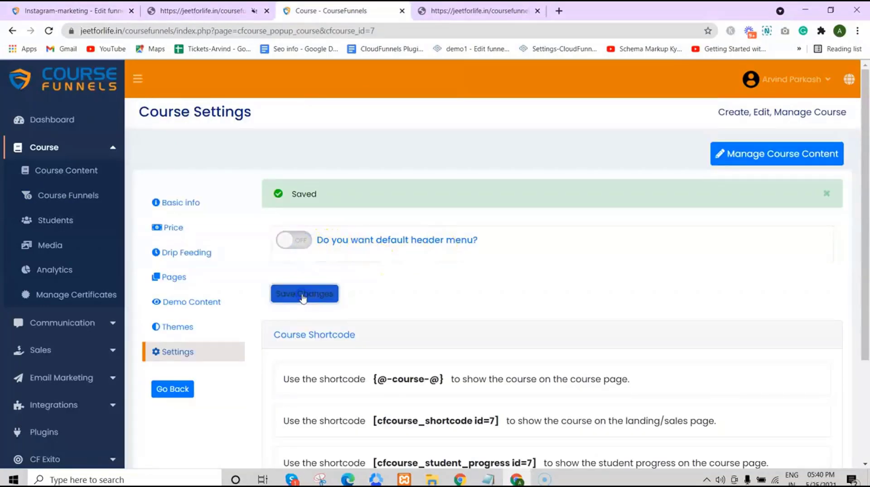
Step: Apply the Smart Course template to the Course page and open the live page in a new tab
key(ctrl+Page_Up)
key(ctrl+Page_Up)
click(486, 326)
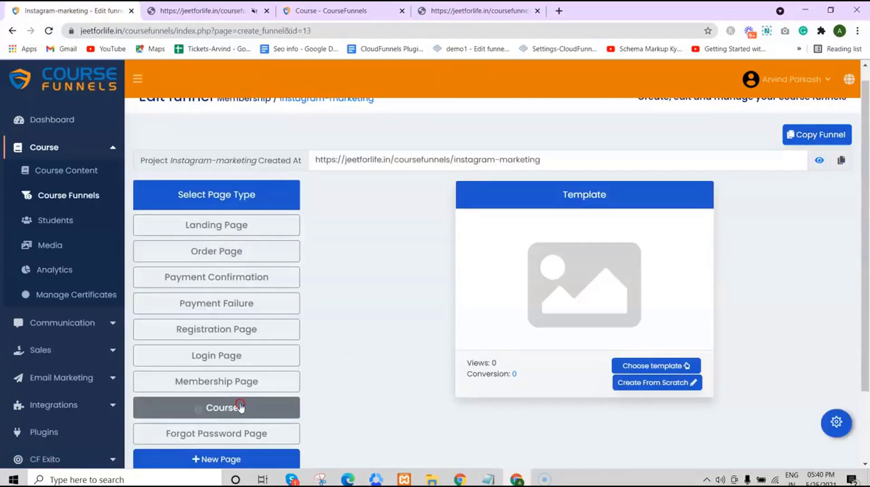
right_click(233, 406)
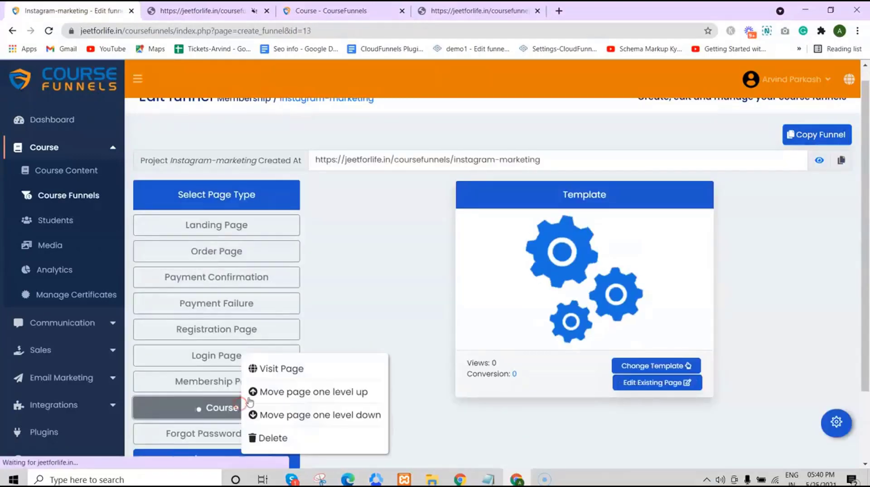
click(296, 370)
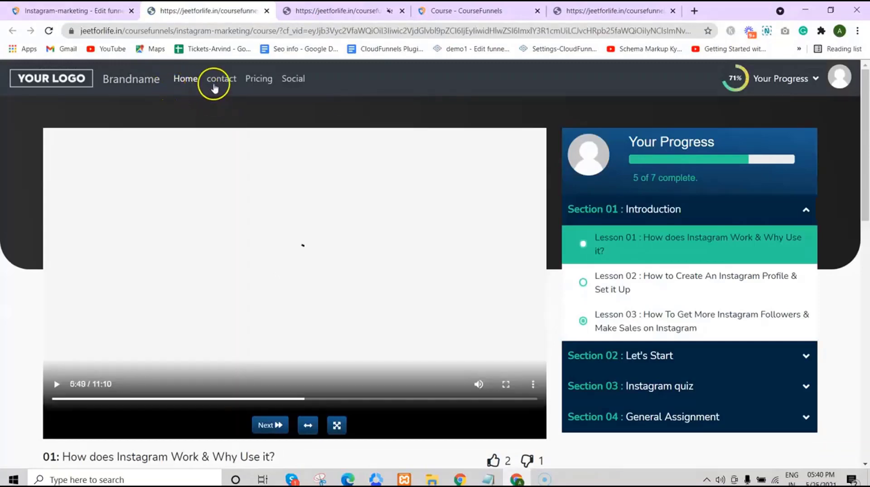
Step: Scroll through the live course page, then open the Course page in the page builder via Edit Existing Page
drag(864, 145, 864, 391)
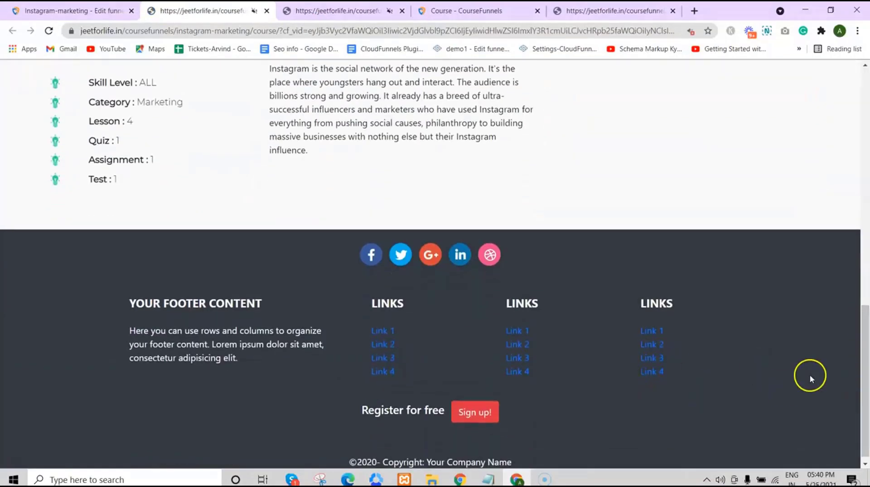
scroll(679, 358, down, 1)
scroll(543, 336, up, 1)
scroll(453, 322, down, 1)
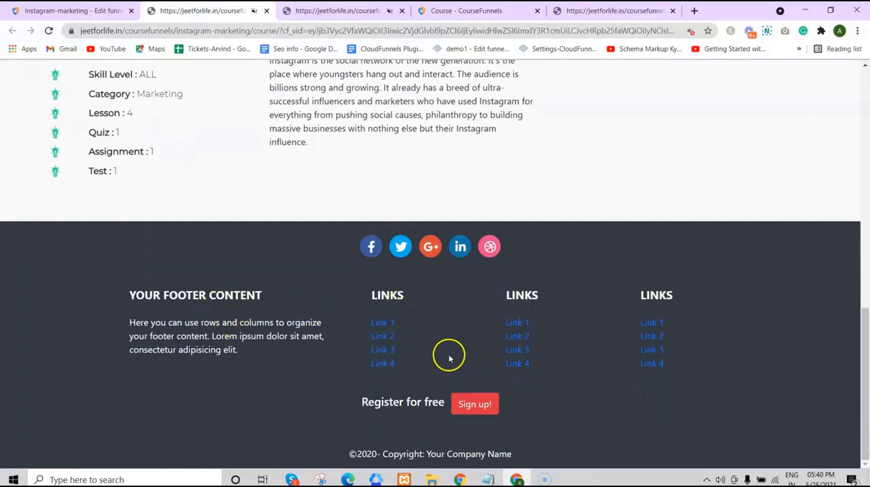
drag(864, 408, 862, 42)
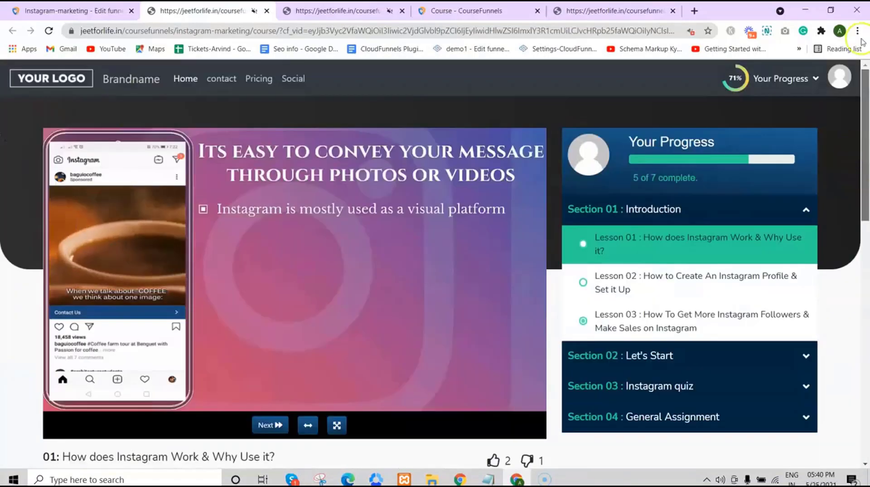
key(ctrl+shift+Tab)
click(670, 389)
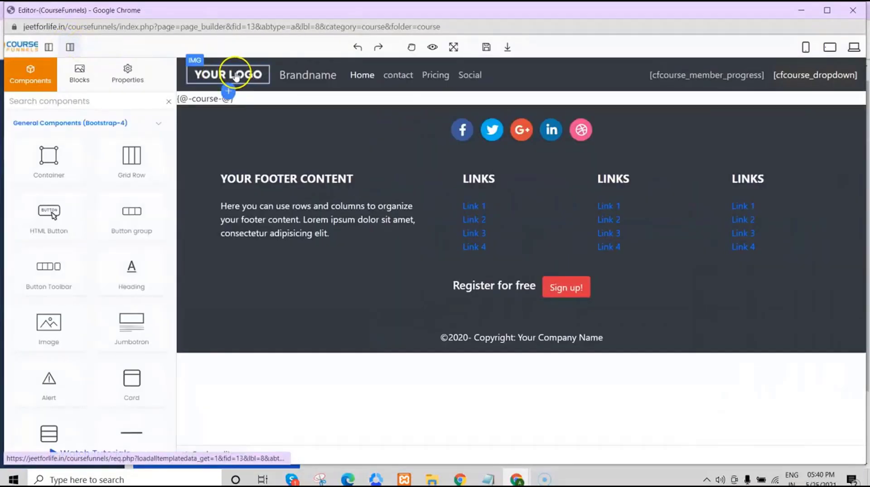
Step: Replace the header logo with linkedinbg.jpg from the media library
click(225, 77)
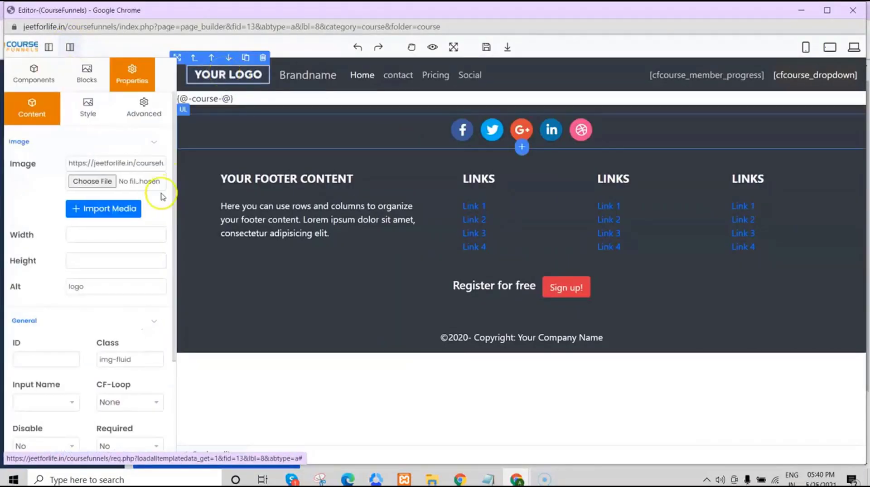
click(132, 207)
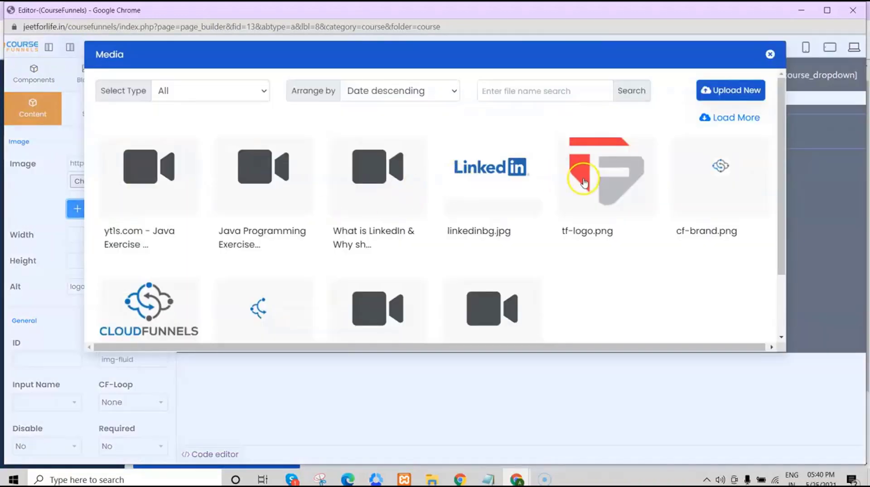
click(490, 167)
click(739, 366)
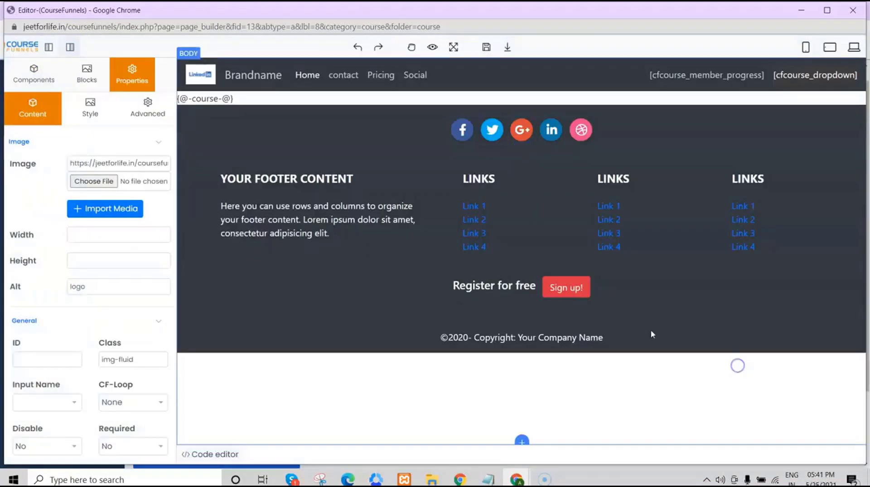
Step: Delete Link 1 from the first footer links column and save the page
click(489, 206)
click(544, 192)
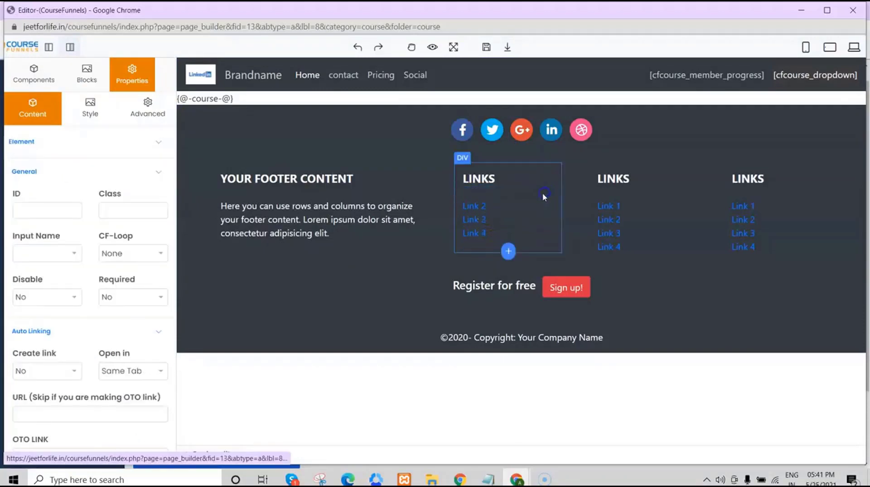
drag(479, 208, 205, 199)
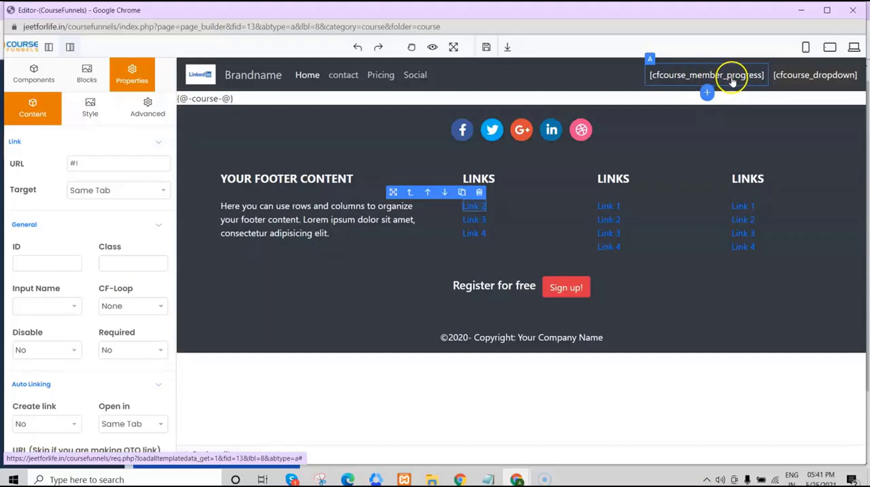
click(486, 48)
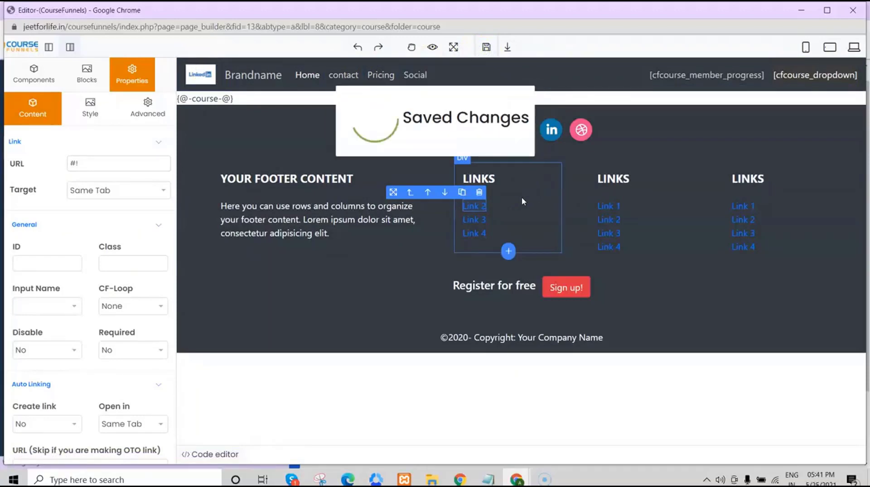
key(alt+Tab)
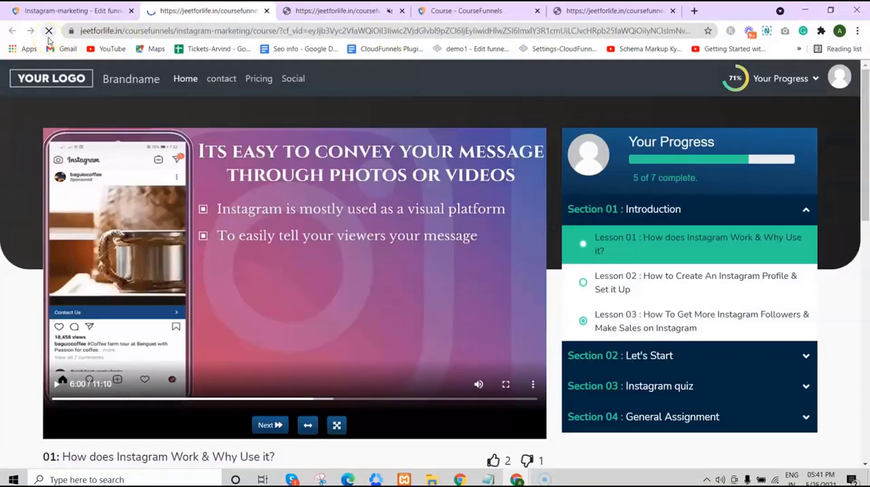
Step: Reload the live course page to see the 71% progress header with 5 of 7 lessons complete
key(F5)
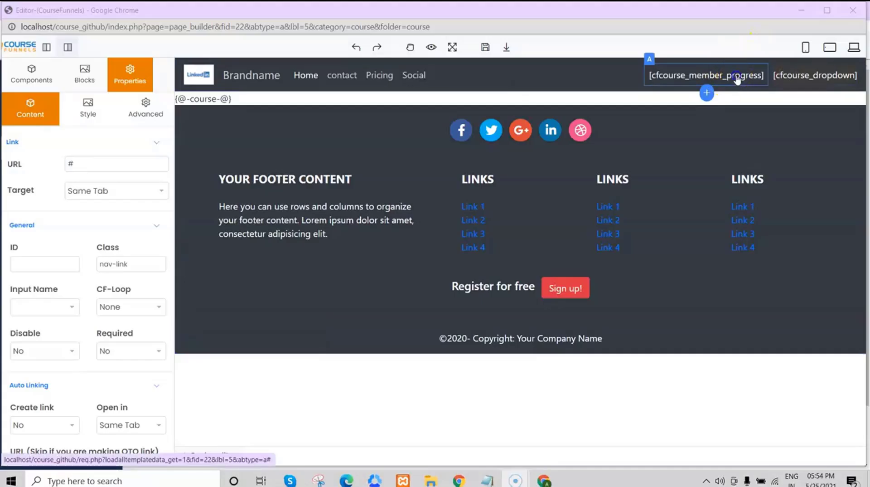
Step: Delete the [cfcourse_member_progress] shortcode from the course page header and save the page
click(725, 80)
click(762, 58)
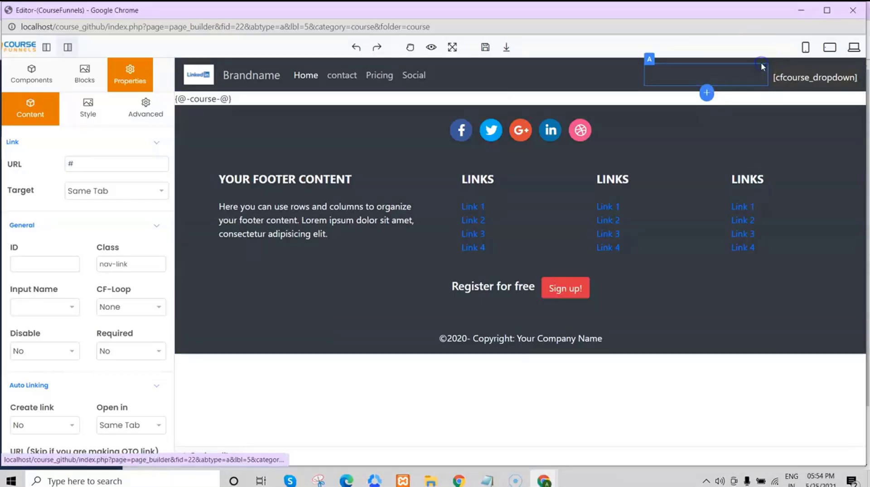
click(485, 47)
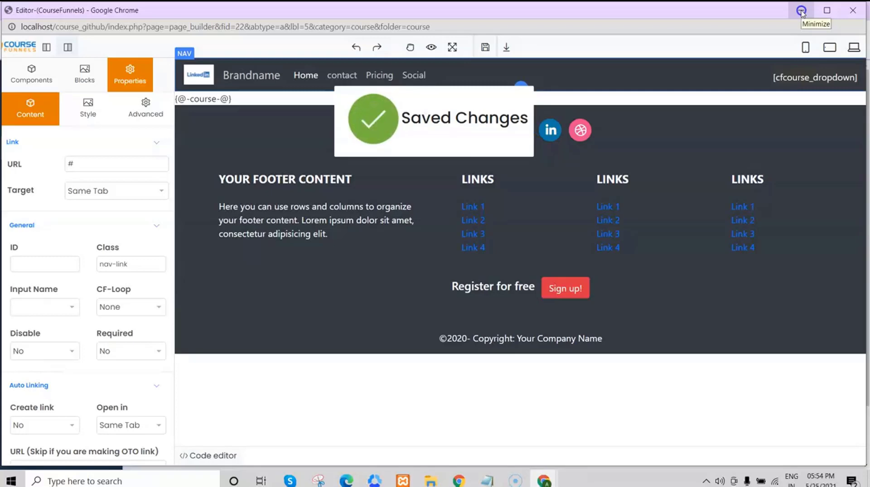
Step: Reload the lesson page to confirm the progress ring is gone, then return to the page builder
click(800, 10)
click(46, 30)
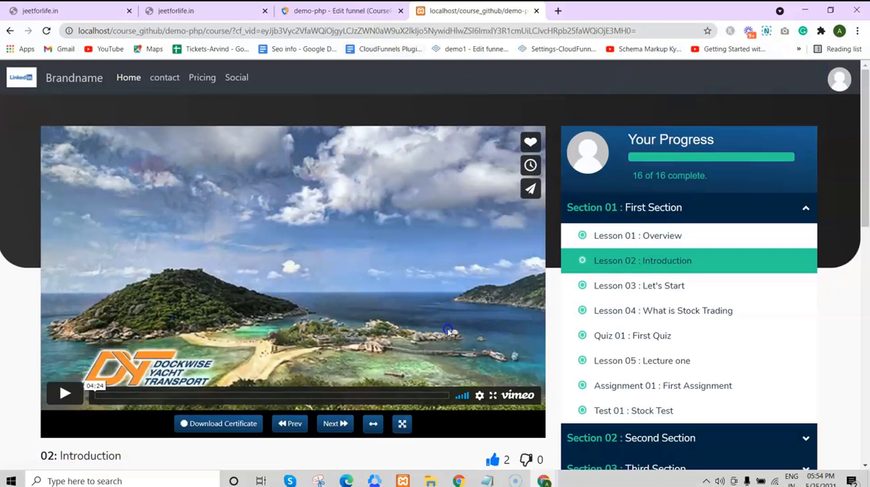
mouse_move(546, 481)
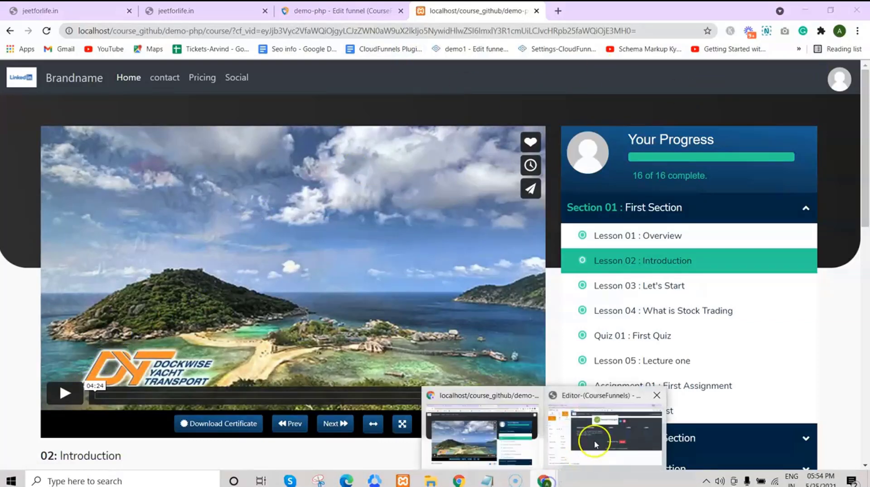
click(593, 441)
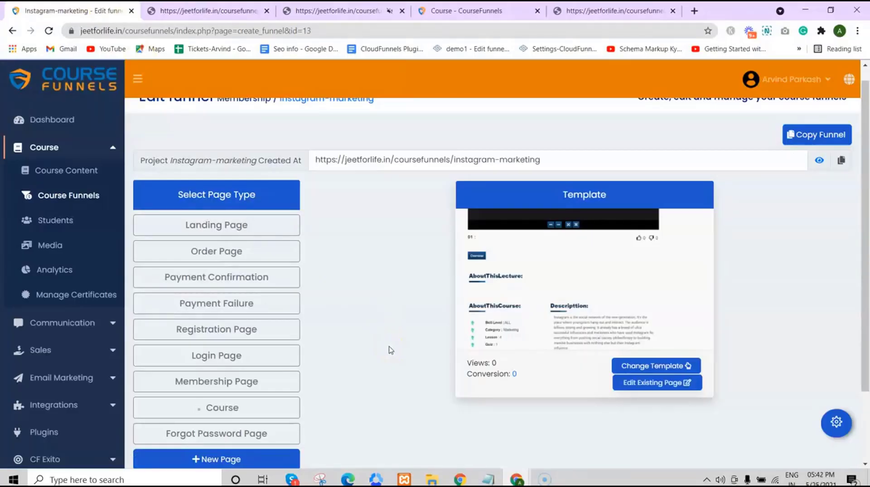
Step: Show the Course Shortcode list in Course Settings, including [cfcourse_dropdown id=7 position='right']
click(462, 10)
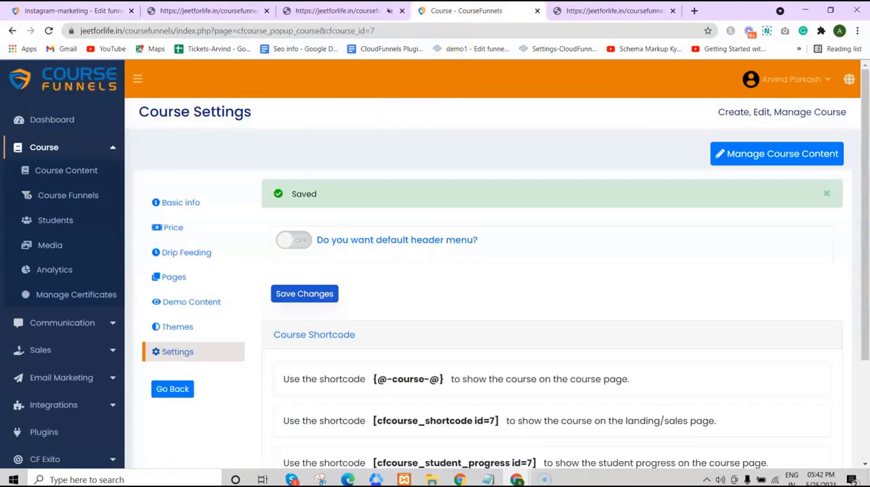
scroll(274, 236, down, 3)
drag(274, 236, 695, 382)
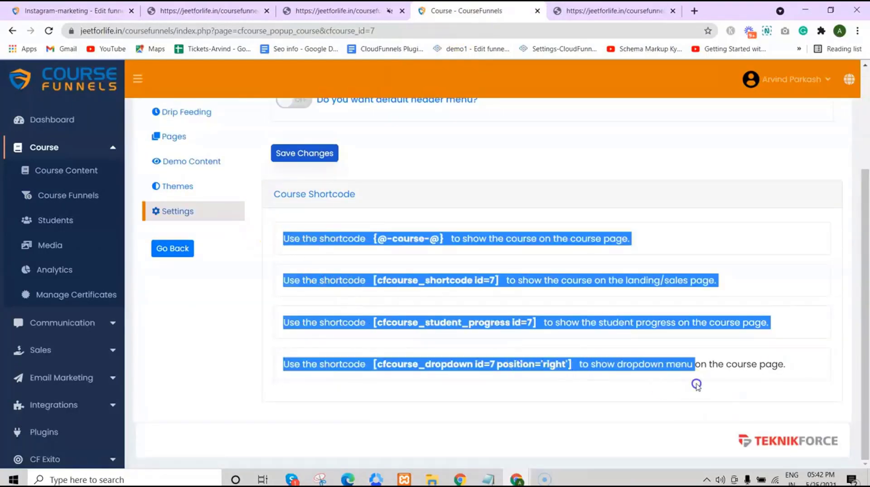
click(696, 384)
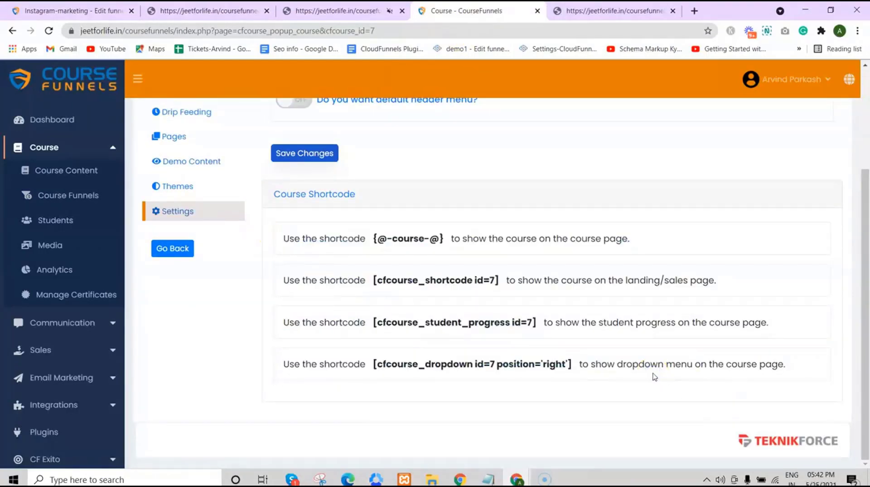